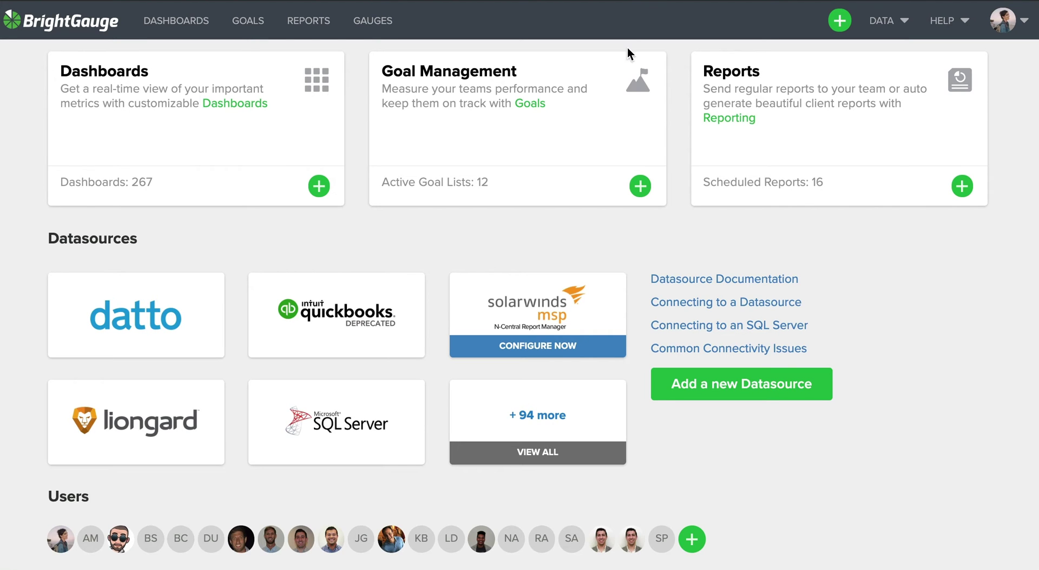
- Create a new gauge using the ConnectWise datasource and its Time Entry dataset
left_click(839, 23)
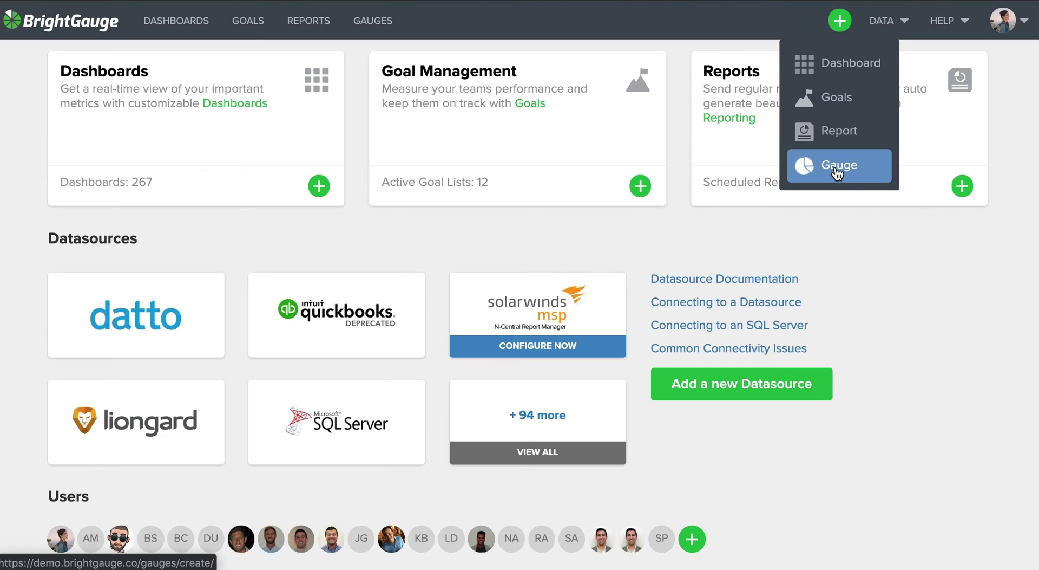
left_click(838, 171)
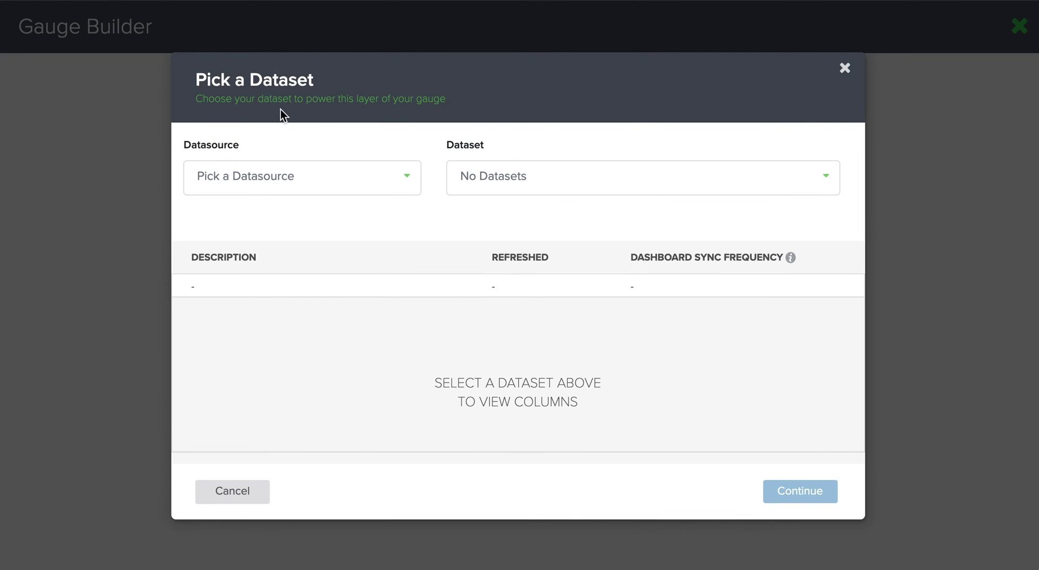
left_click(405, 188)
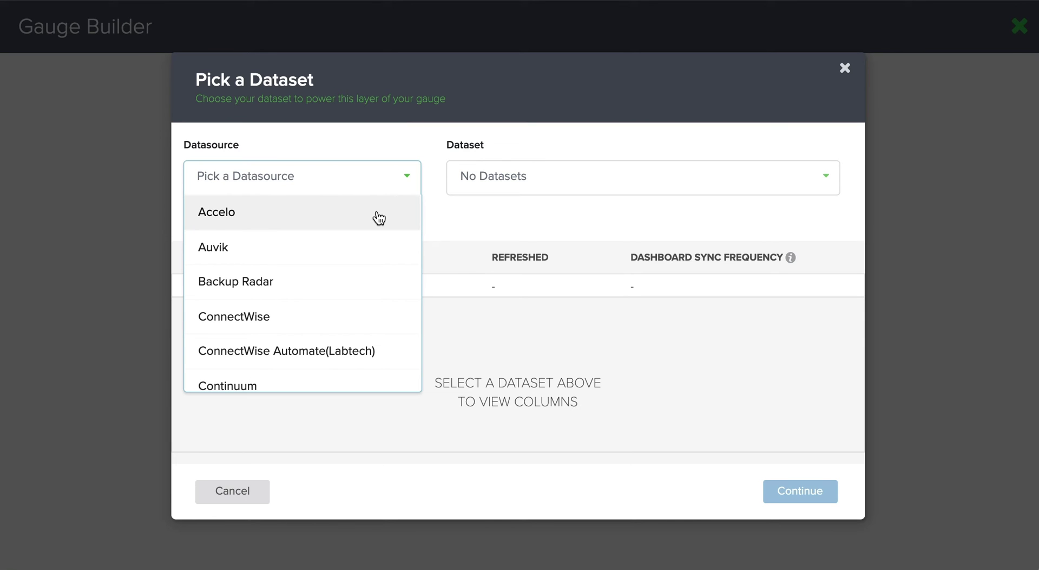
left_click(259, 310)
left_click(588, 184)
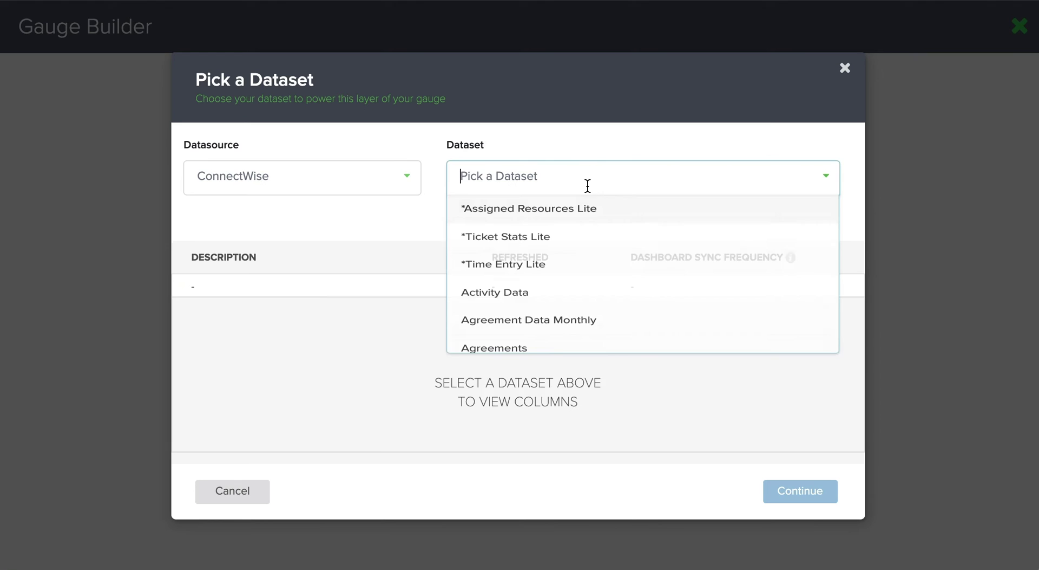
scroll(598, 261, "down", 4)
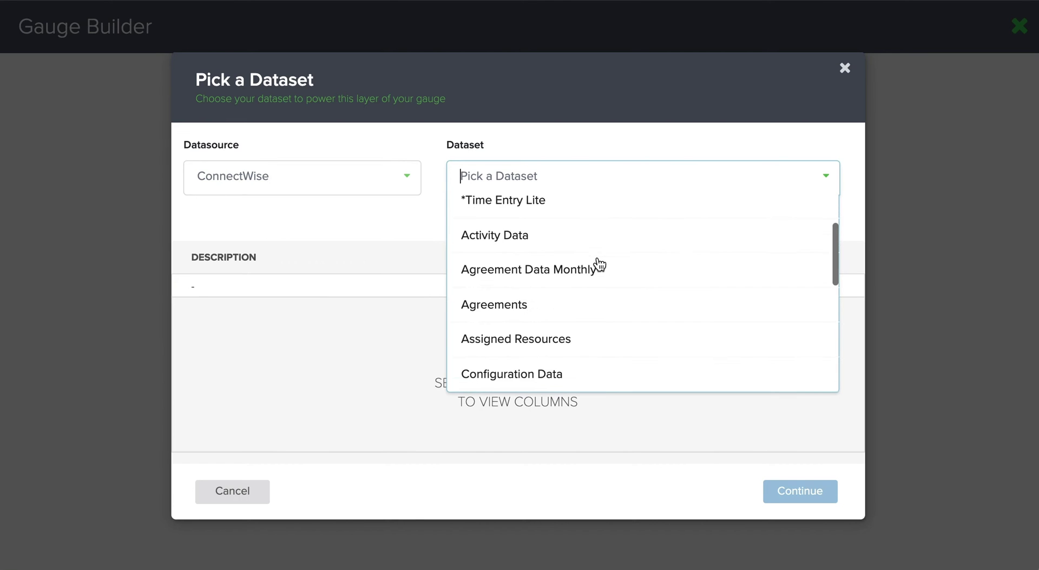
scroll(600, 264, "down", 4)
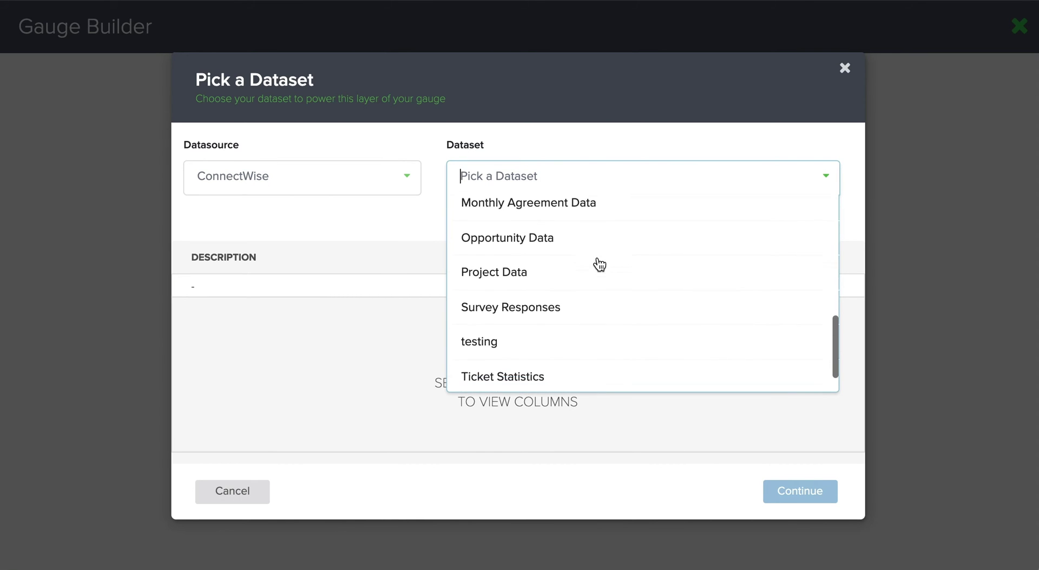
left_click(511, 376)
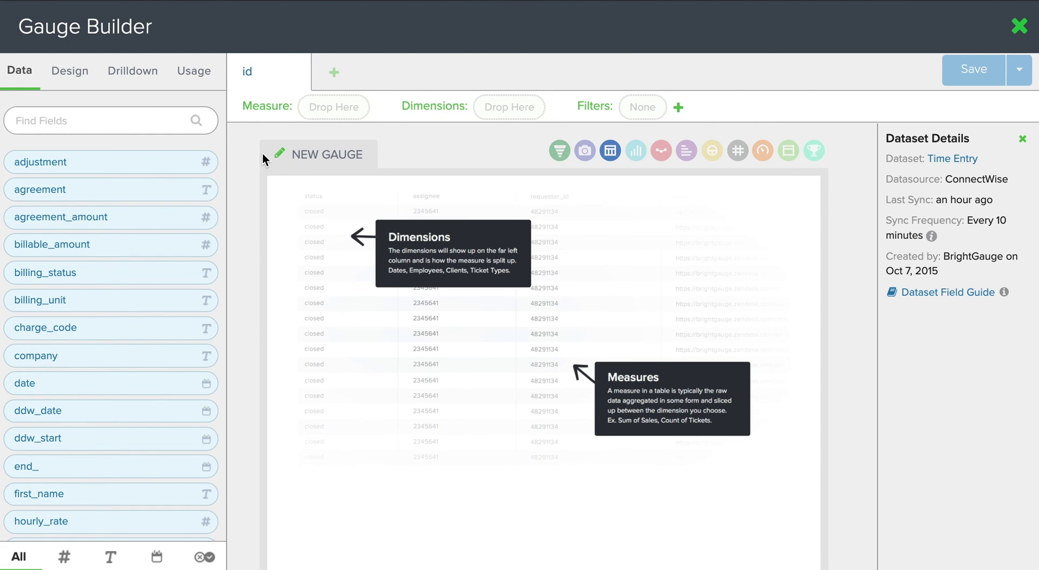
- Add hours_actual as the measure with Sum aggregation, totalling 11115
scroll(125, 324, "down", 3)
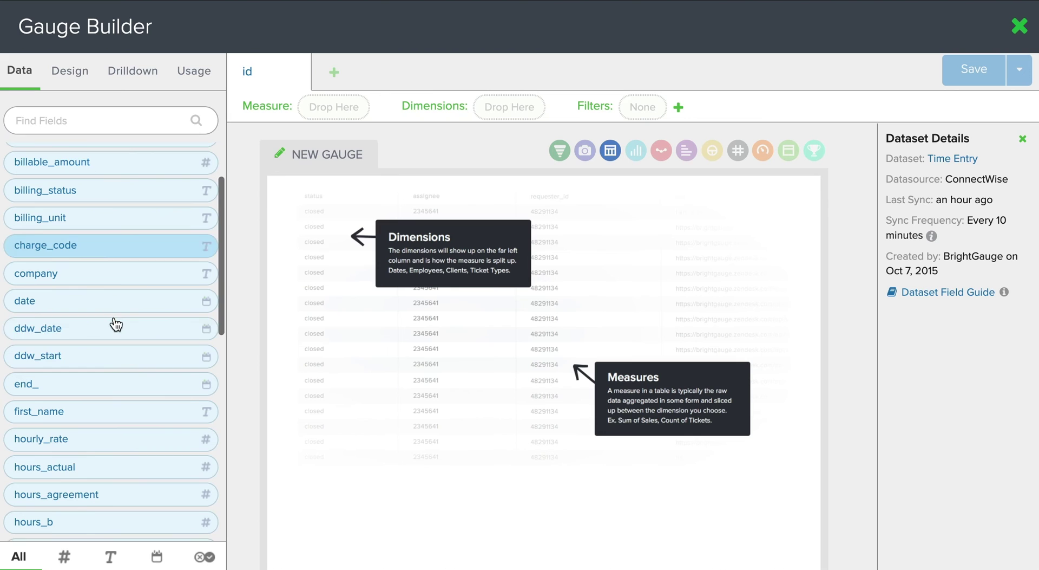
left_click_drag(83, 466, 351, 105)
left_click(388, 172)
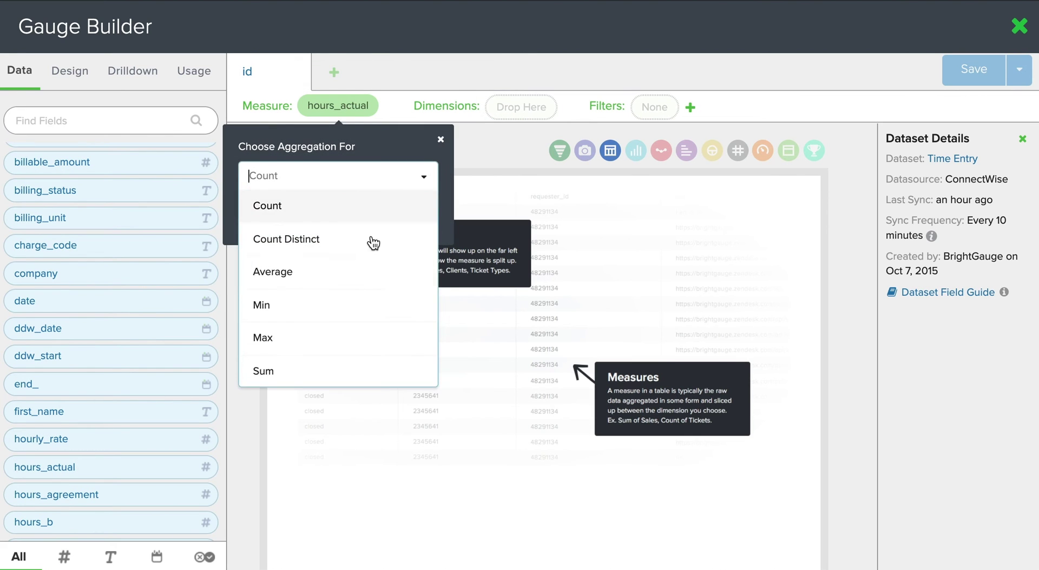
left_click(298, 380)
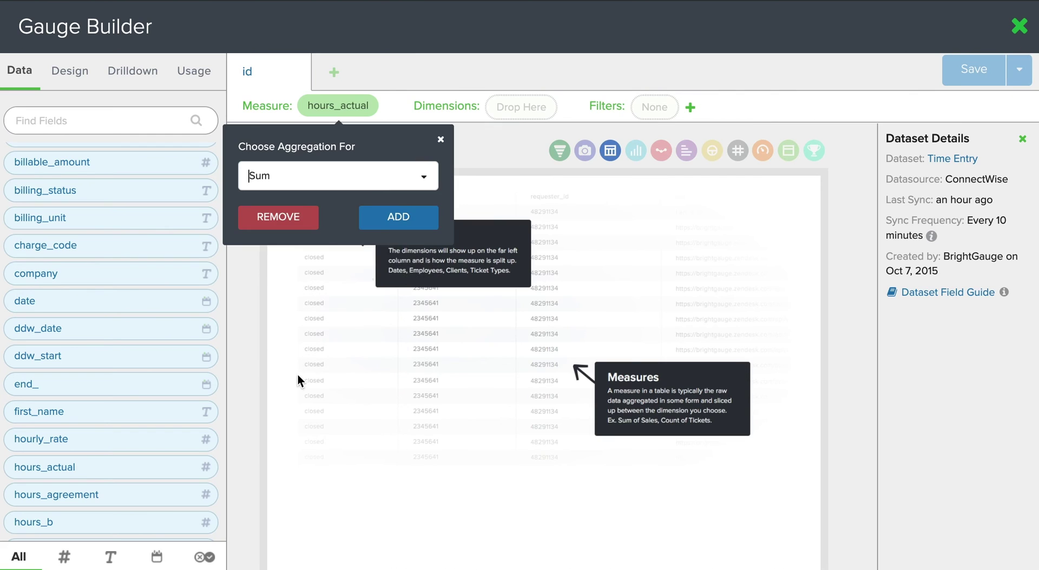
left_click(391, 231)
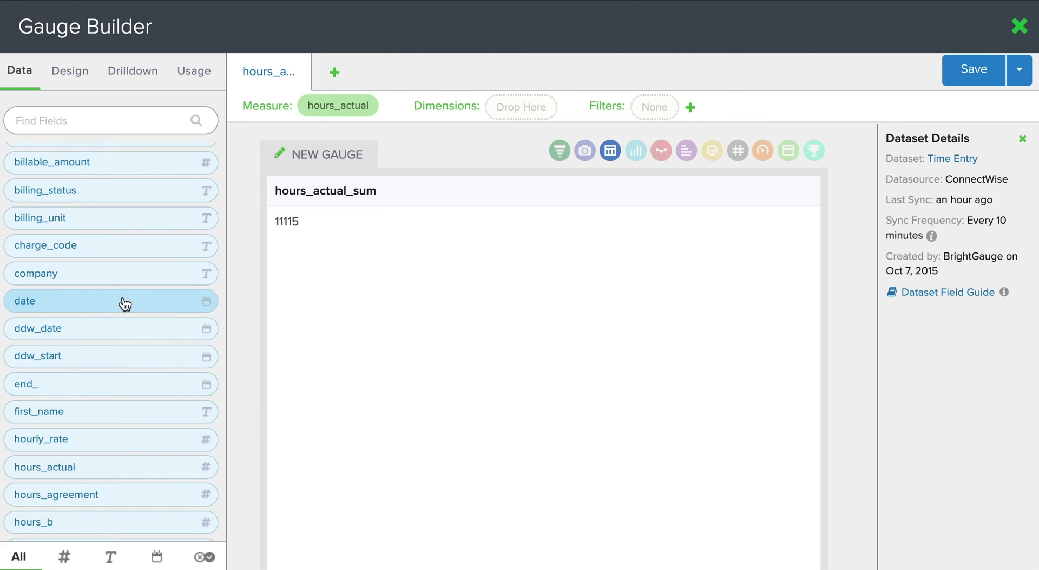
- Add date as a dimension grouped By Month, showing Jun–Oct 2019 totals
left_click_drag(125, 304, 533, 106)
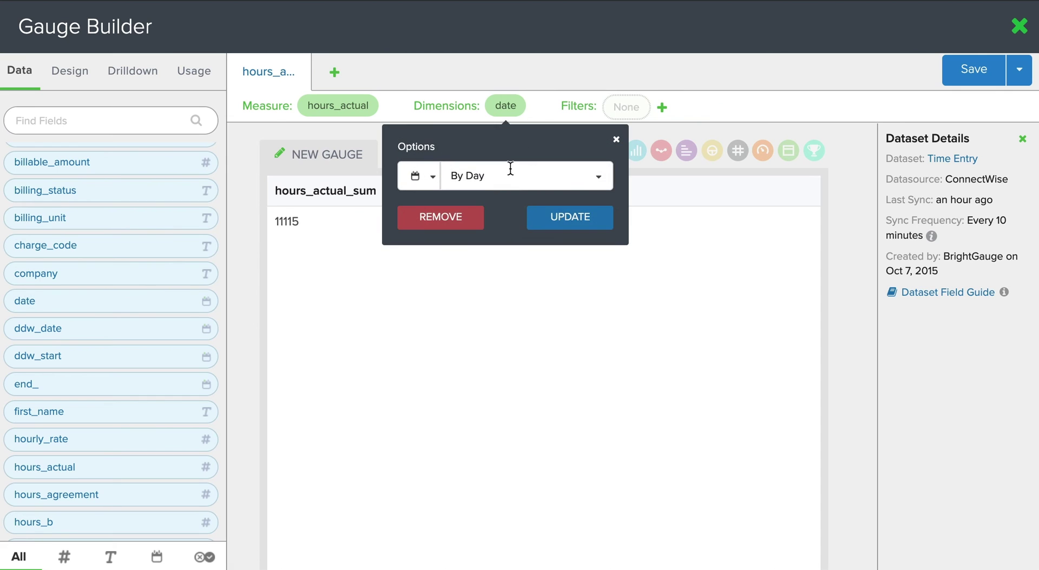
left_click(511, 172)
scroll(569, 240, "down", 2)
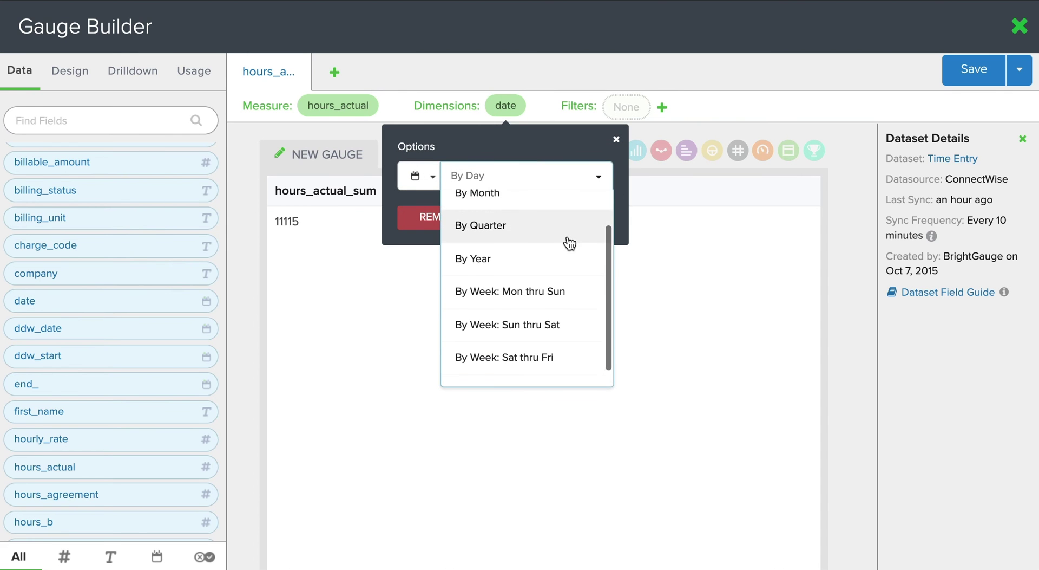
scroll(570, 243, "down", 1)
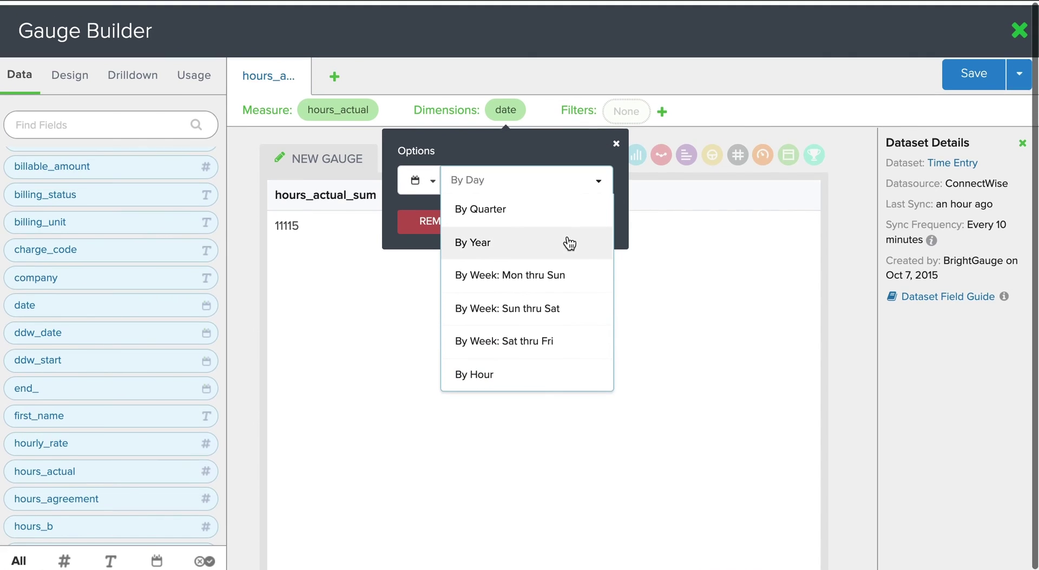
scroll(569, 241, "up", 2)
left_click(554, 242)
left_click(585, 220)
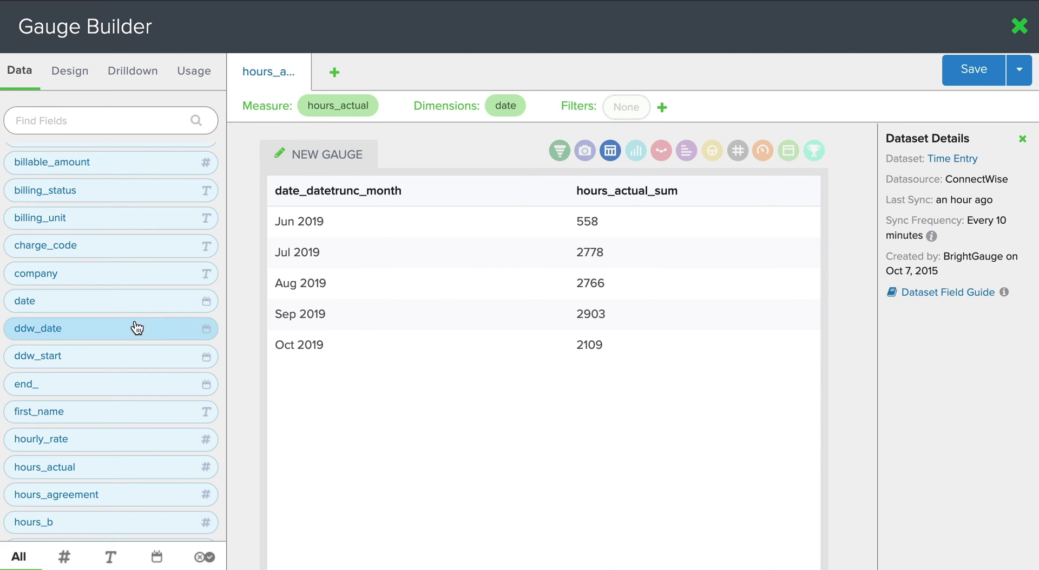
- Add a date filter for the last 3 months, excluding the current month
left_click_drag(111, 302, 721, 100)
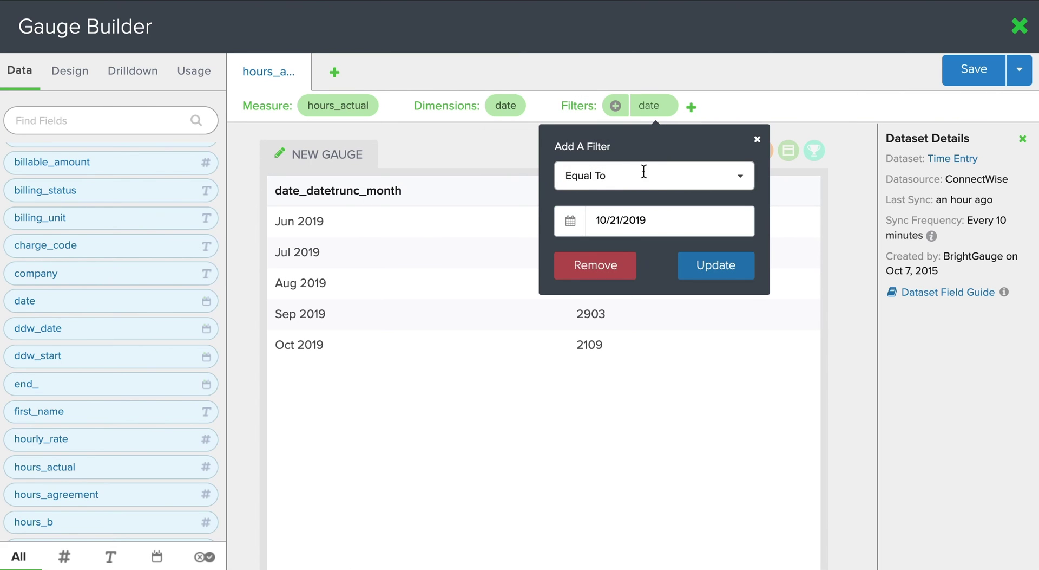
left_click(644, 174)
type("last")
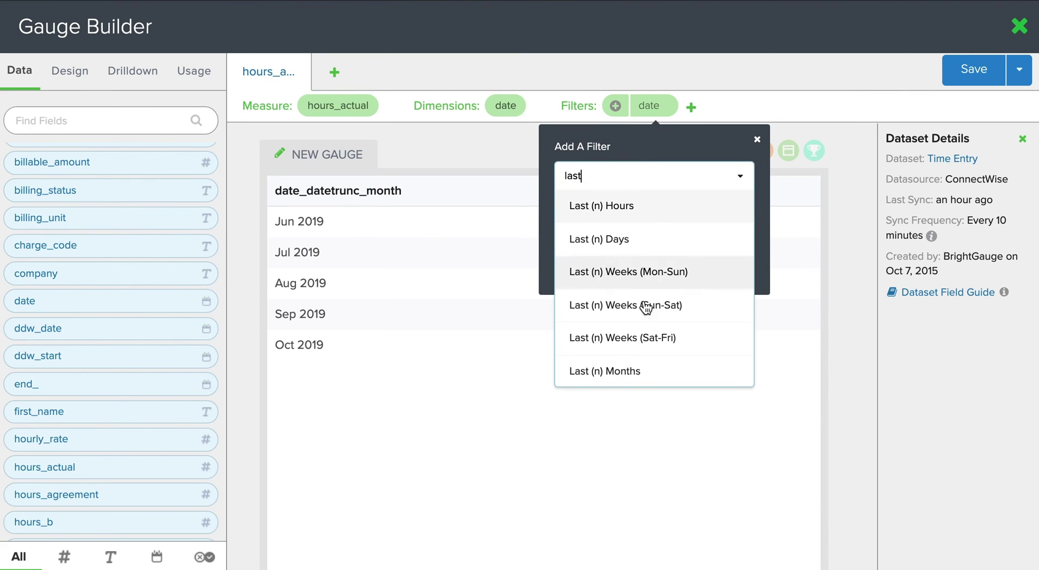
left_click(622, 370)
left_click(621, 232)
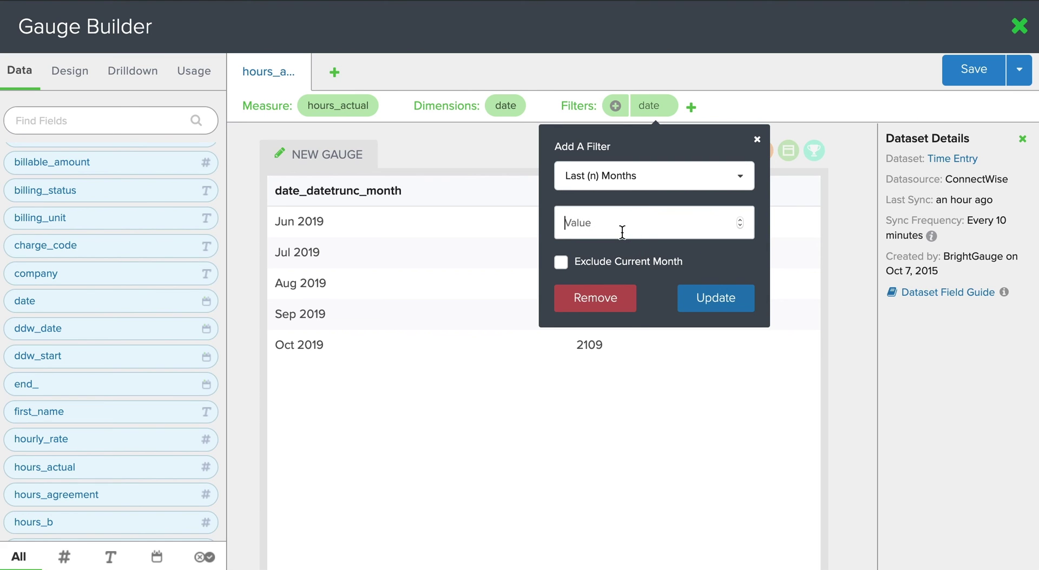
type("3")
left_click(561, 274)
left_click(561, 263)
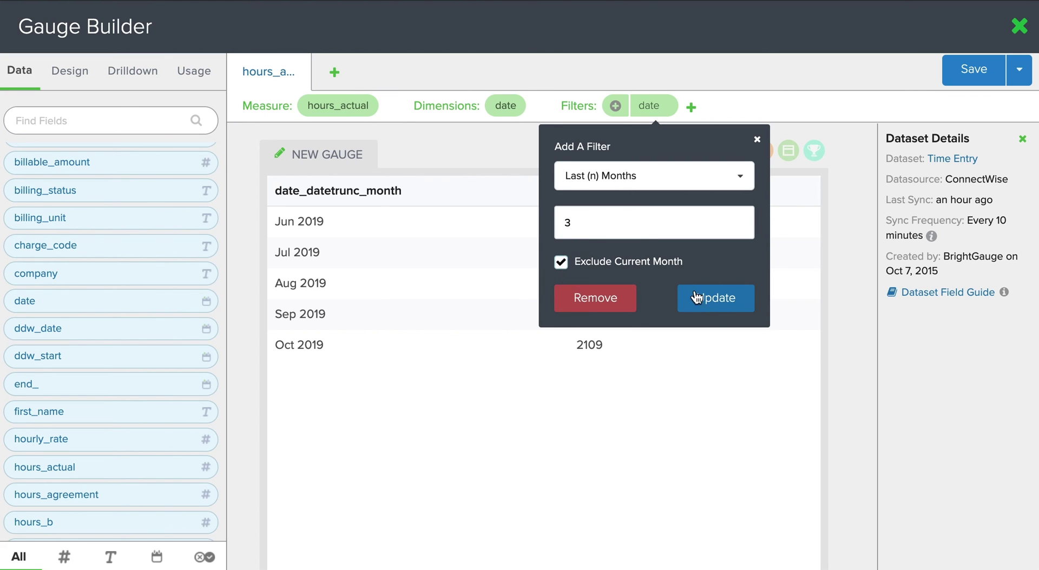
left_click(721, 308)
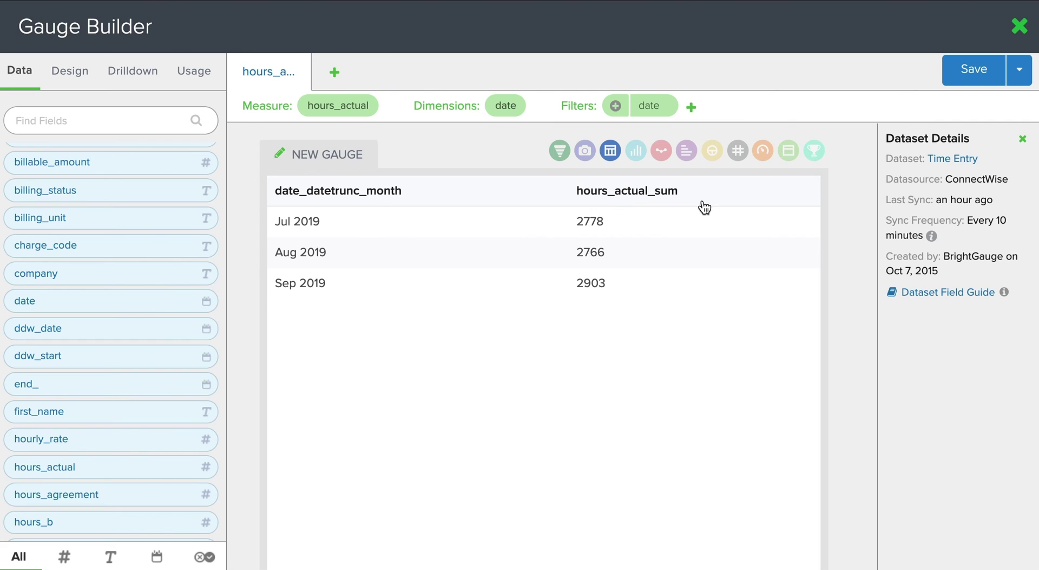
- Add a new data layer to the gauge from Blank (New Dataset)
left_click_drag(629, 320, 271, 250)
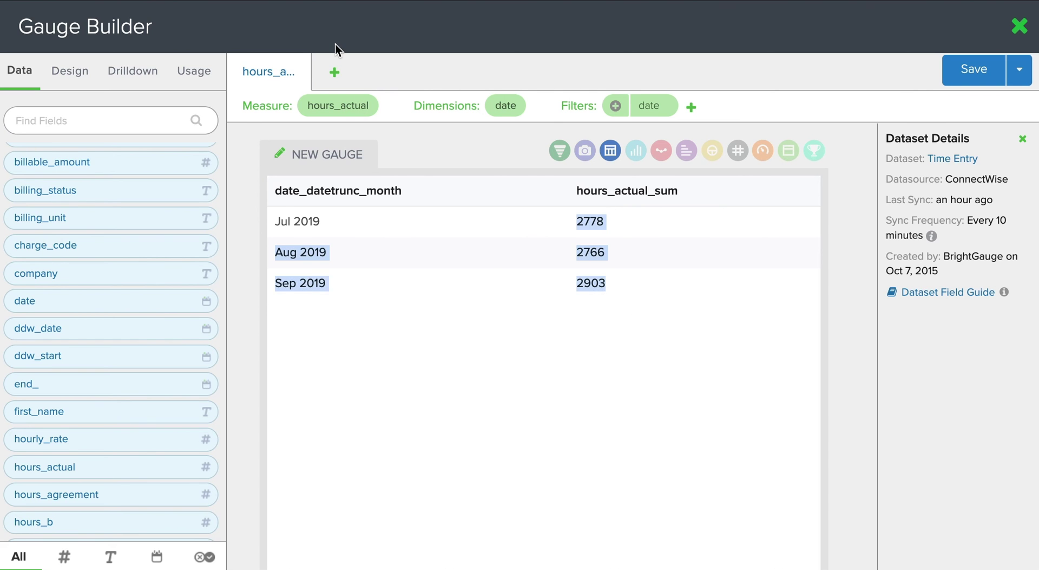
left_click(335, 73)
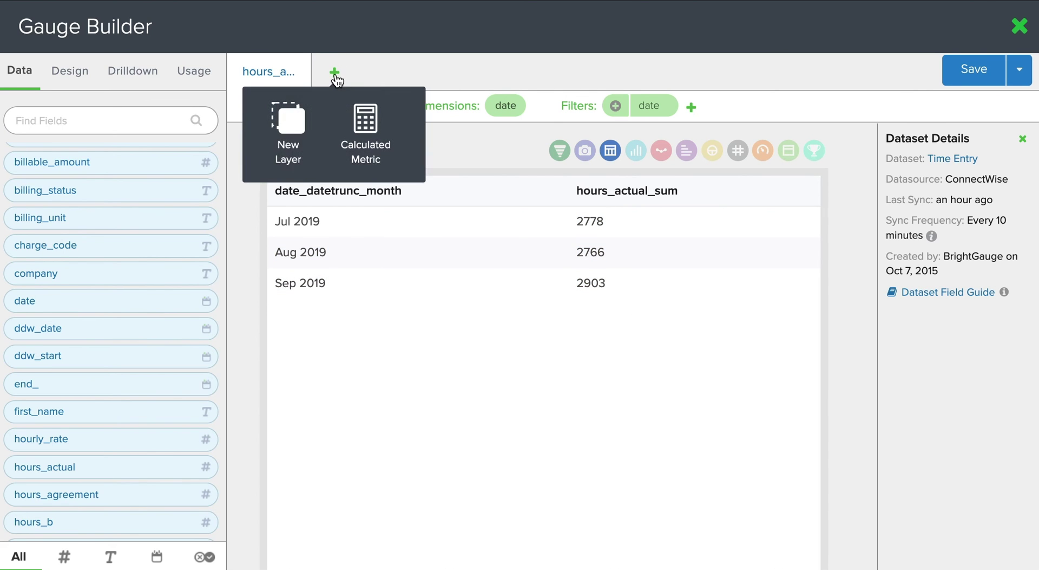
left_click(290, 124)
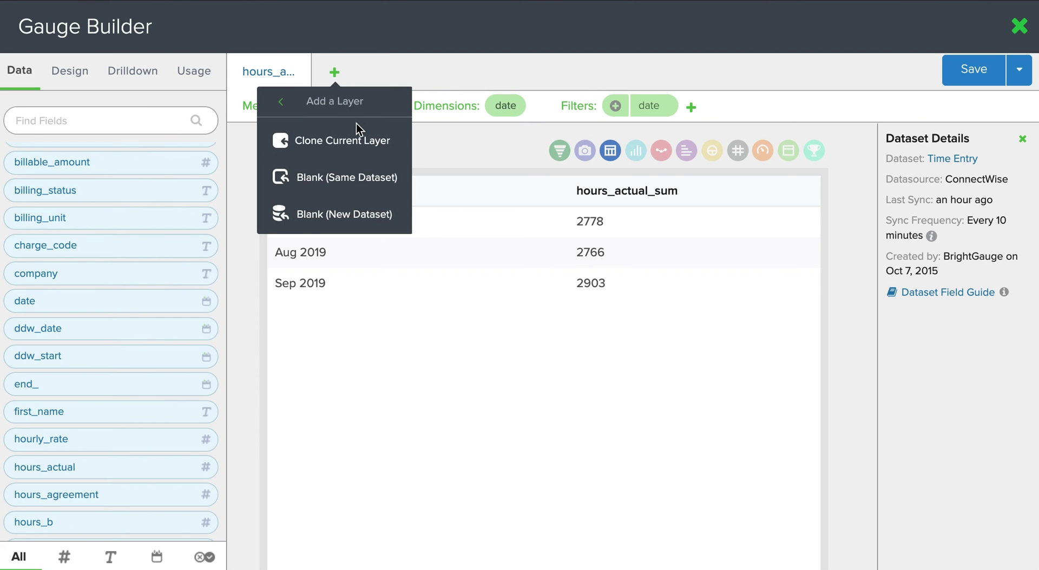
left_click(341, 214)
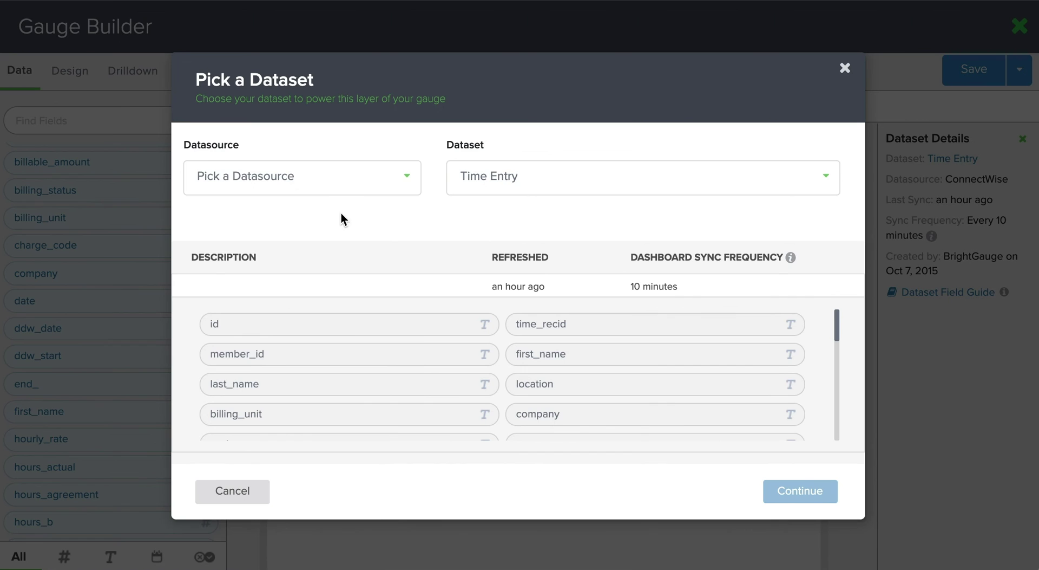
- Power the new layer with the Continuum Machine Statistics dataset
left_click(395, 177)
scroll(376, 246, "down", 2)
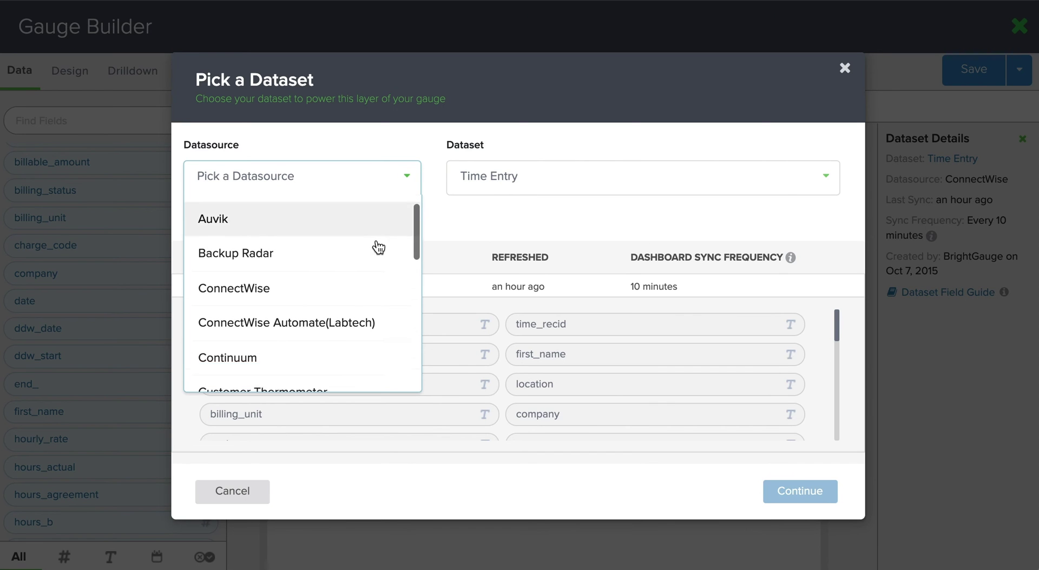
scroll(379, 247, "down", 1)
left_click(265, 311)
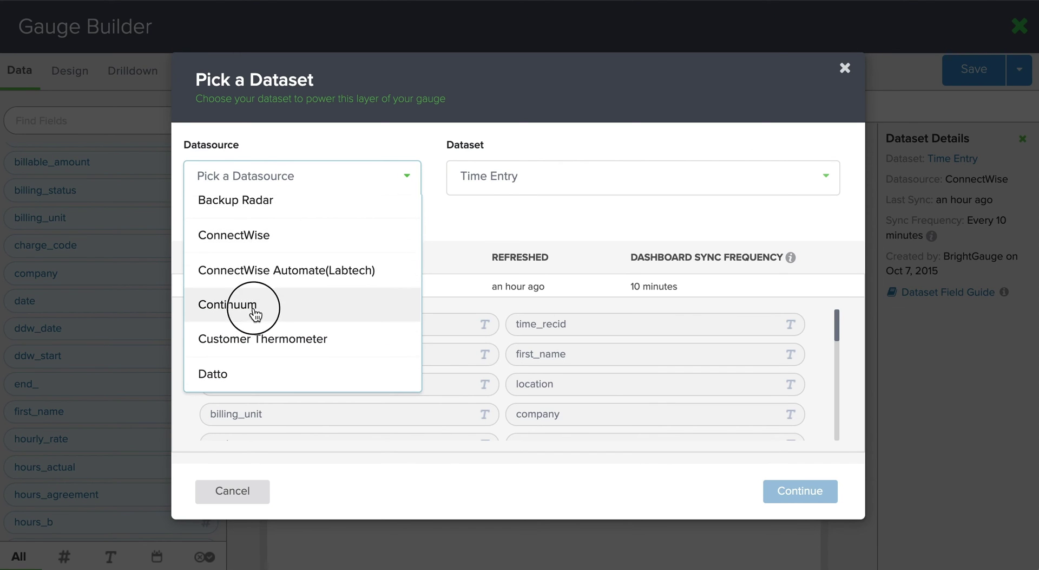
left_click(575, 182)
scroll(669, 276, "down", 6)
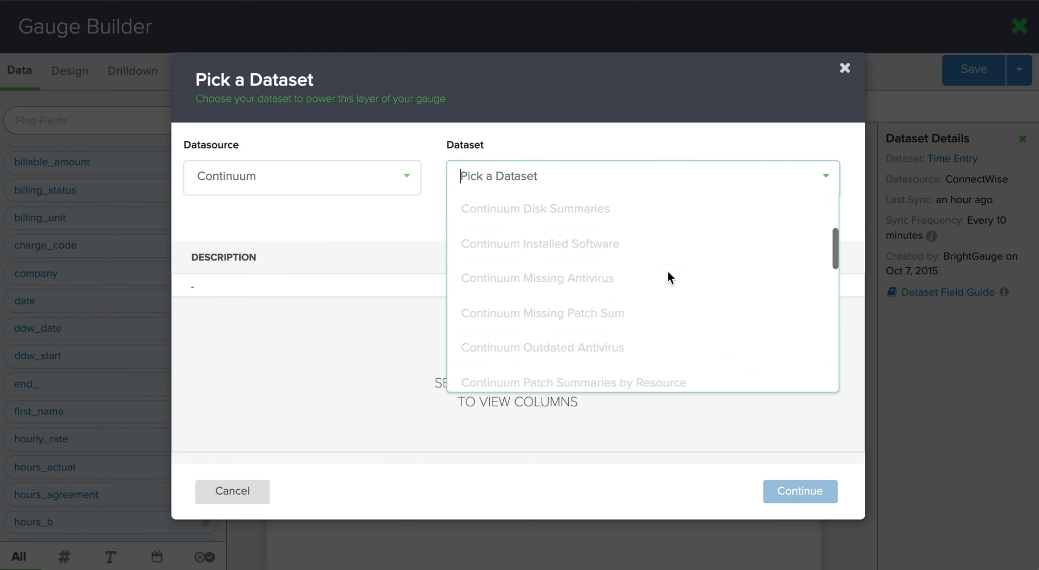
scroll(668, 276, "down", 5)
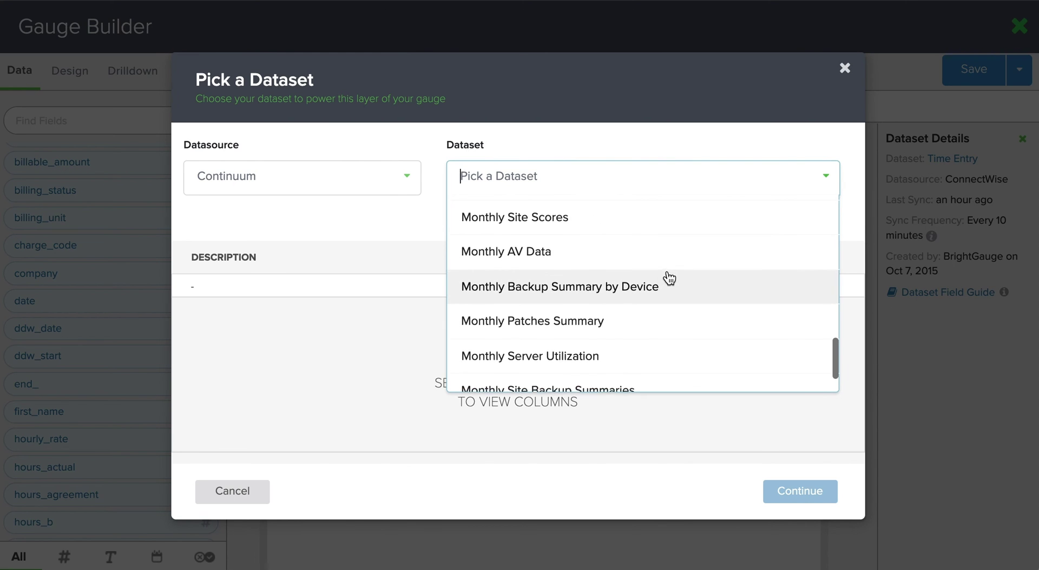
scroll(669, 278, "down", 1)
scroll(668, 276, "up", 3)
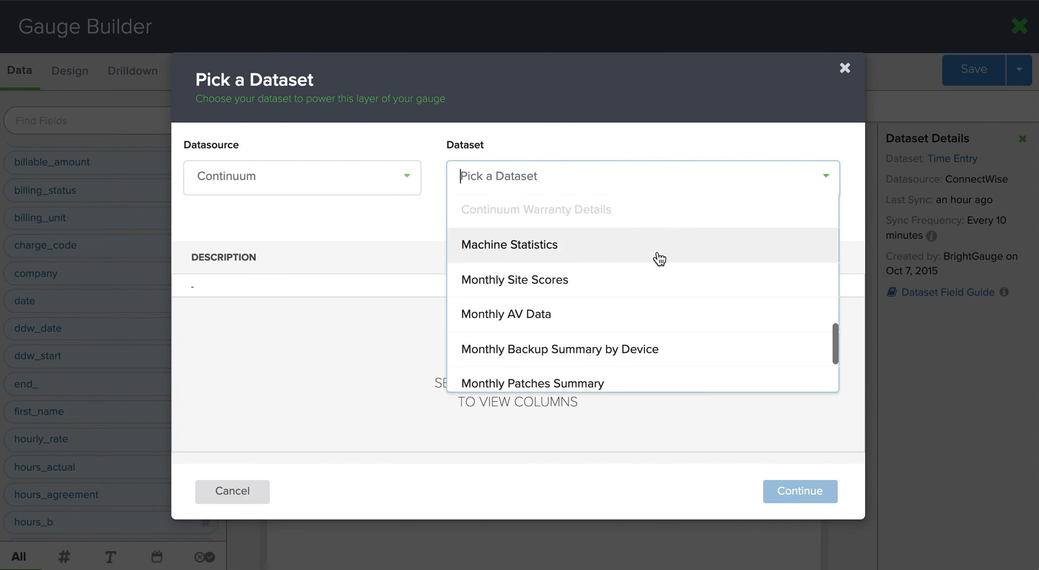
left_click(662, 249)
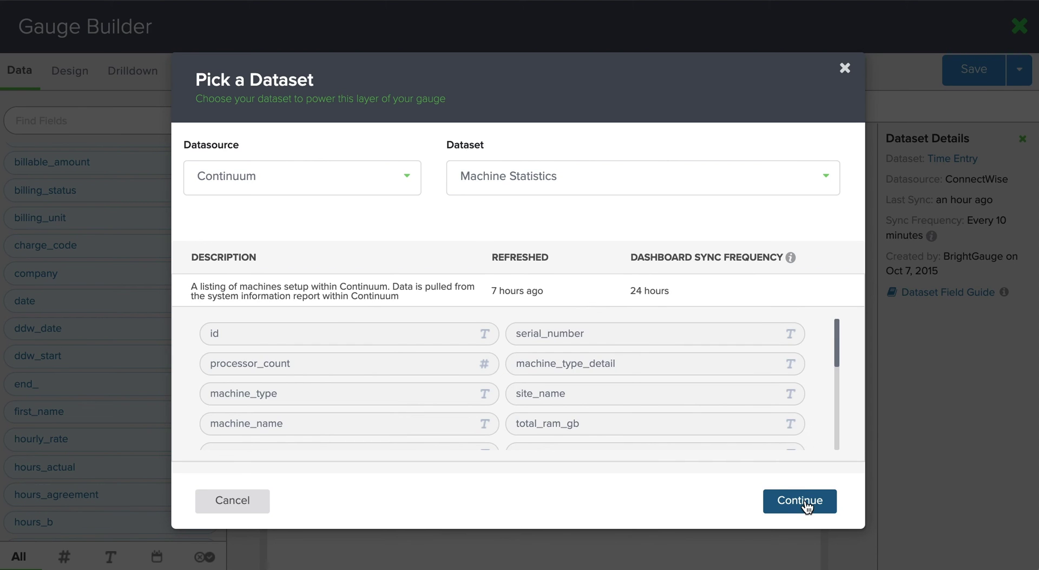
left_click(806, 499)
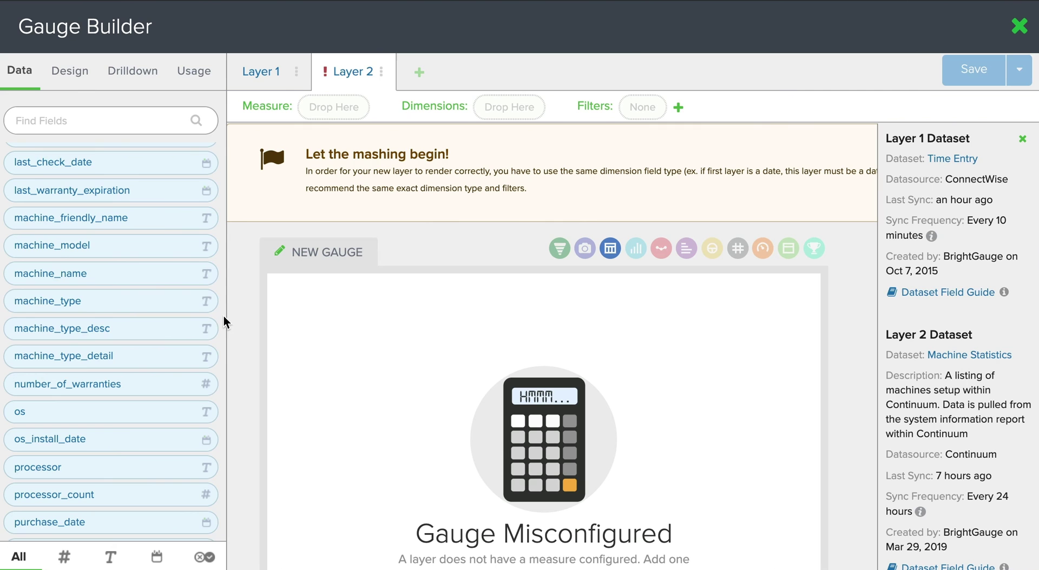
- Make id the second layer's measure with Count, giving 70 for Jul, Aug and Sep 2019
scroll(128, 309, "up", 3)
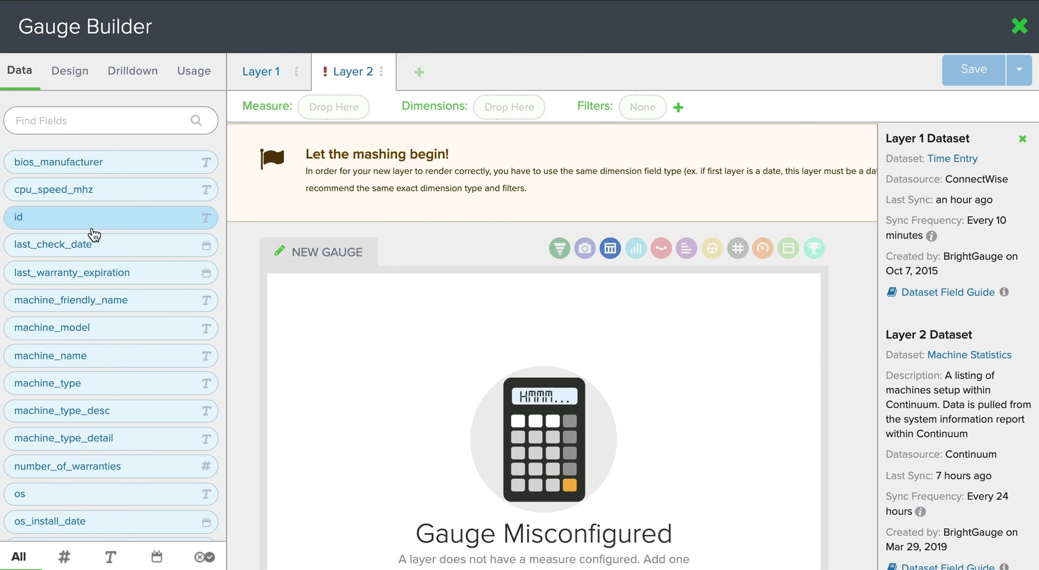
left_click_drag(90, 227, 367, 106)
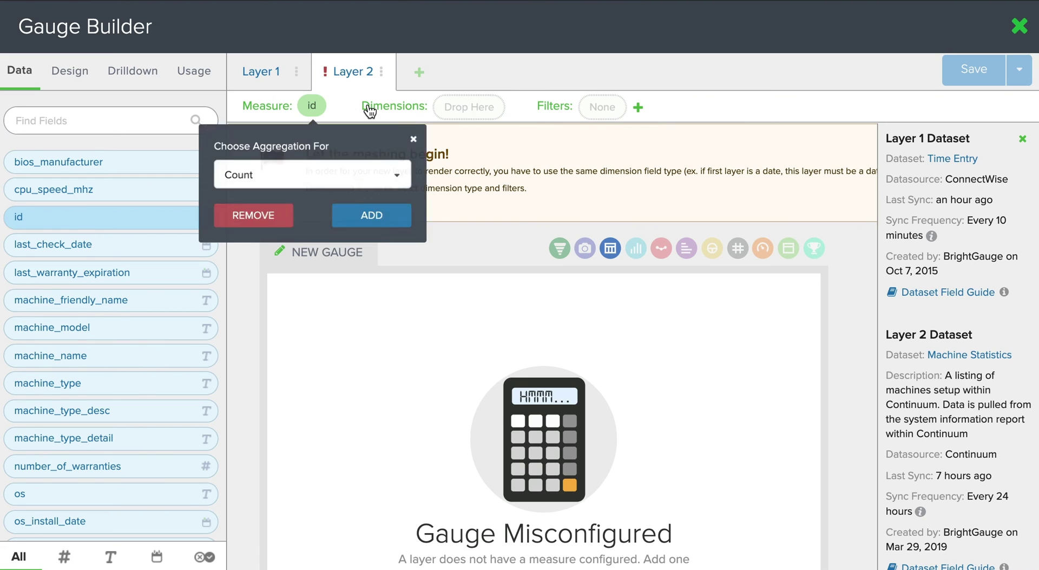
left_click(379, 216)
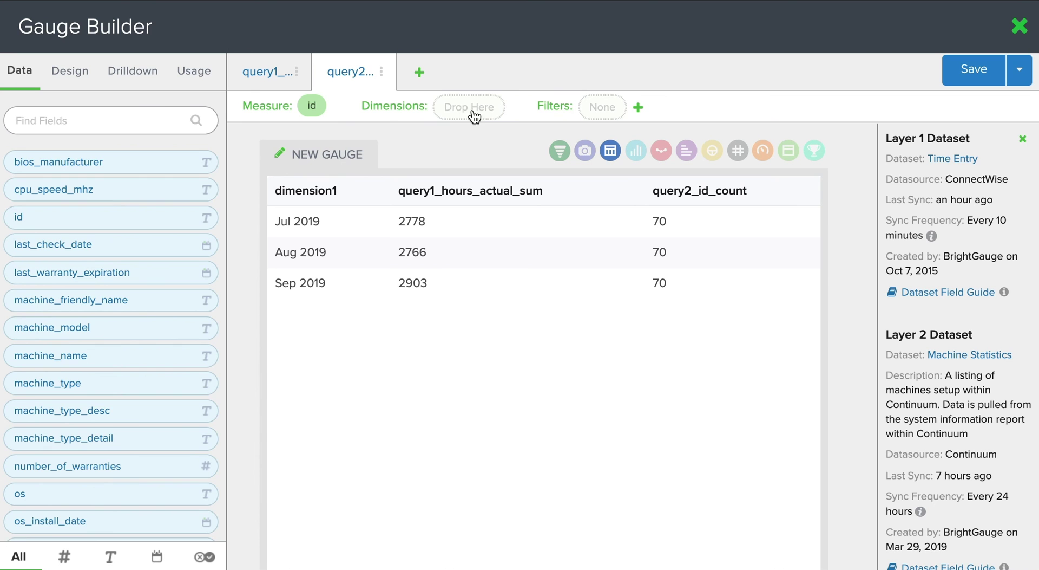
scroll(157, 227, "down", 2)
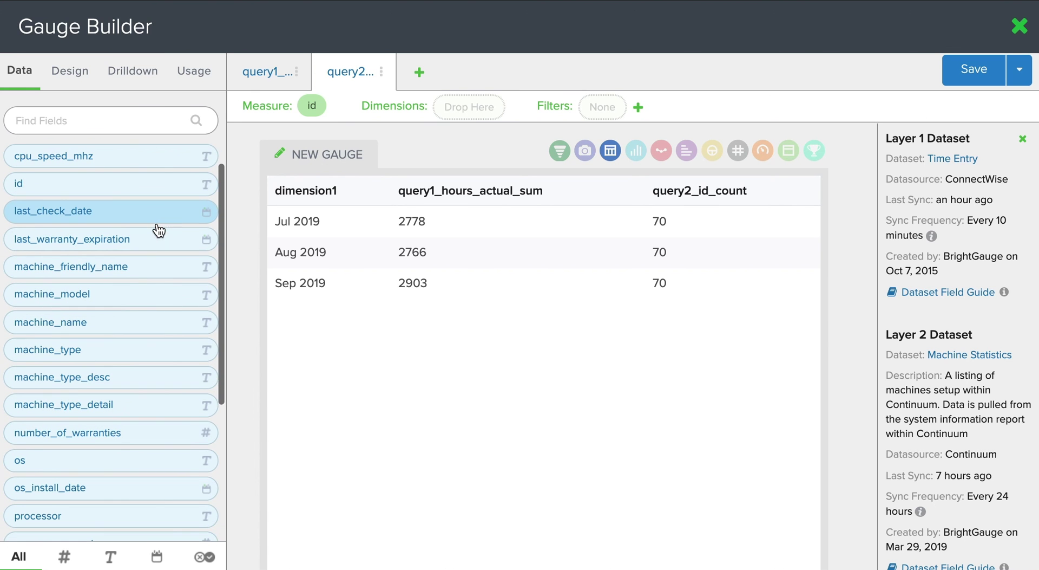
scroll(140, 272, "down", 1)
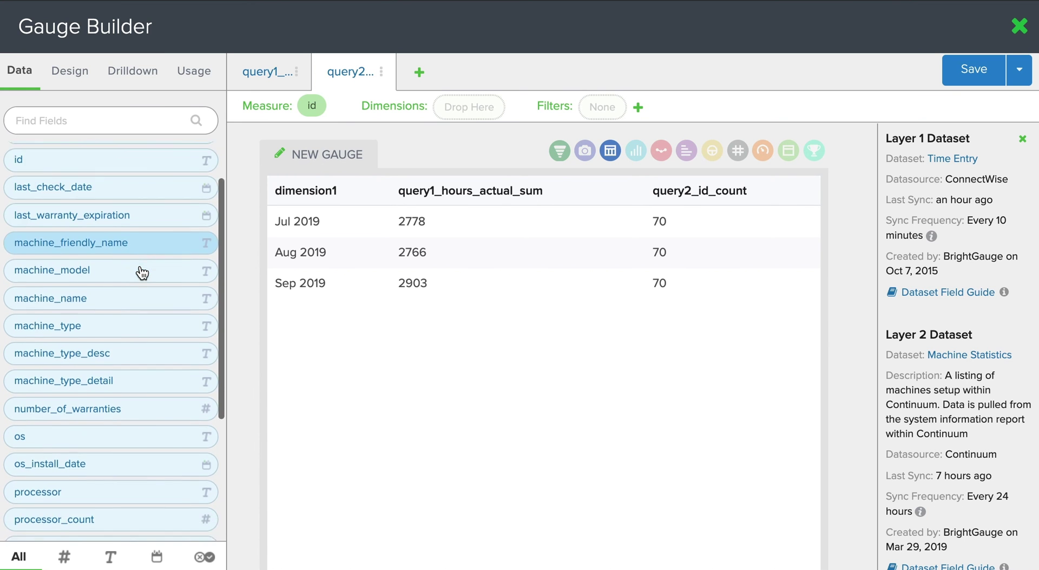
scroll(142, 272, "up", 1)
scroll(142, 272, "up", 1)
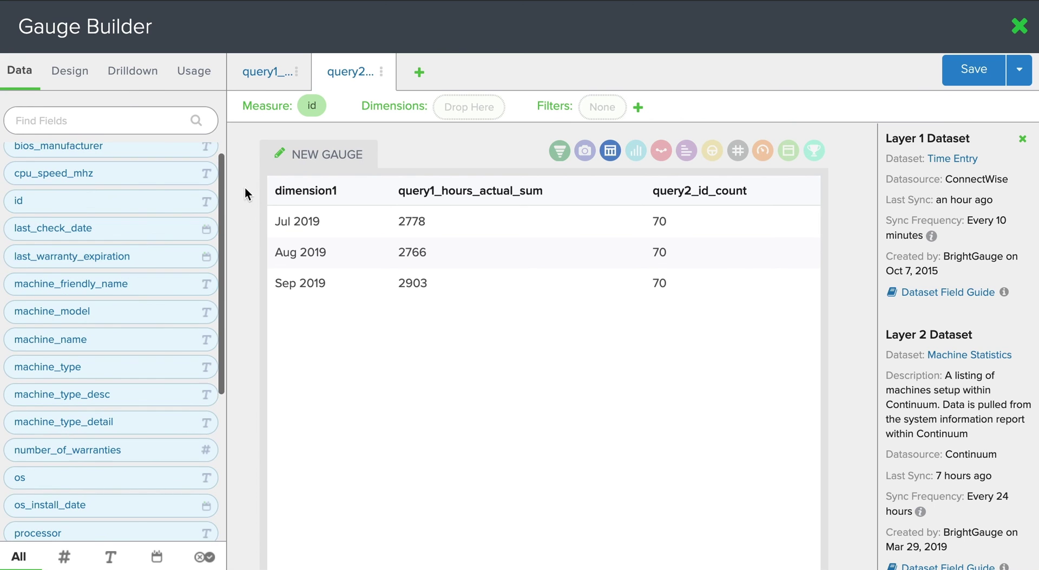
- Add a calculated metric with formula query1_hours_actual_sum / query2_id_count
left_click(421, 77)
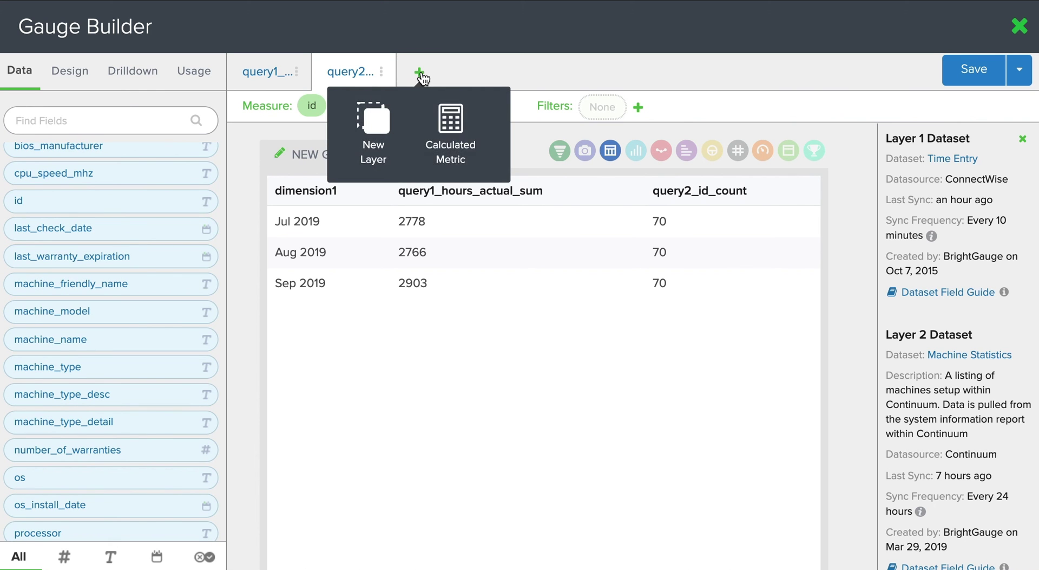
left_click(445, 133)
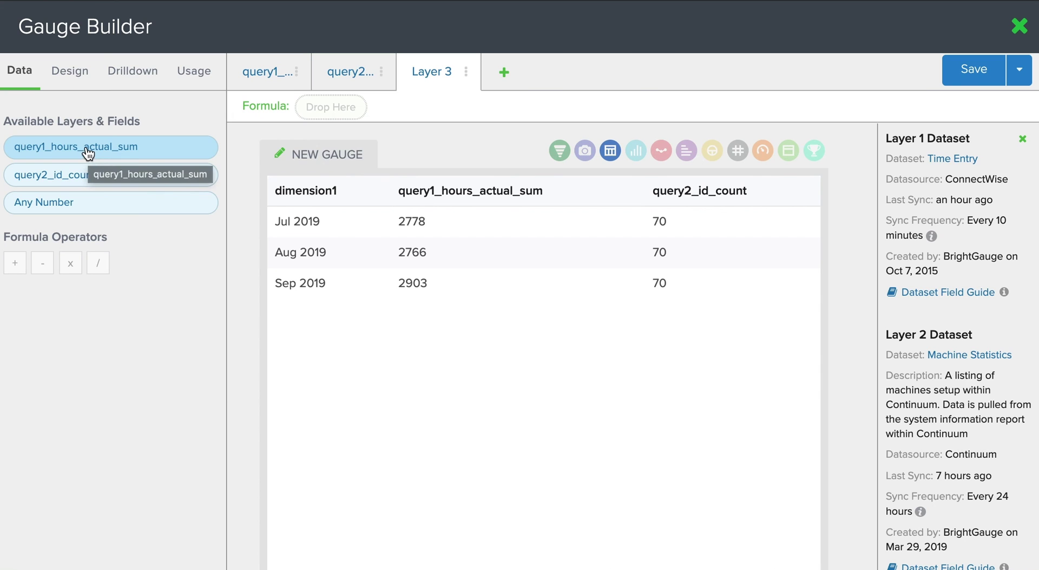
left_click_drag(90, 157, 359, 107)
left_click_drag(102, 266, 480, 107)
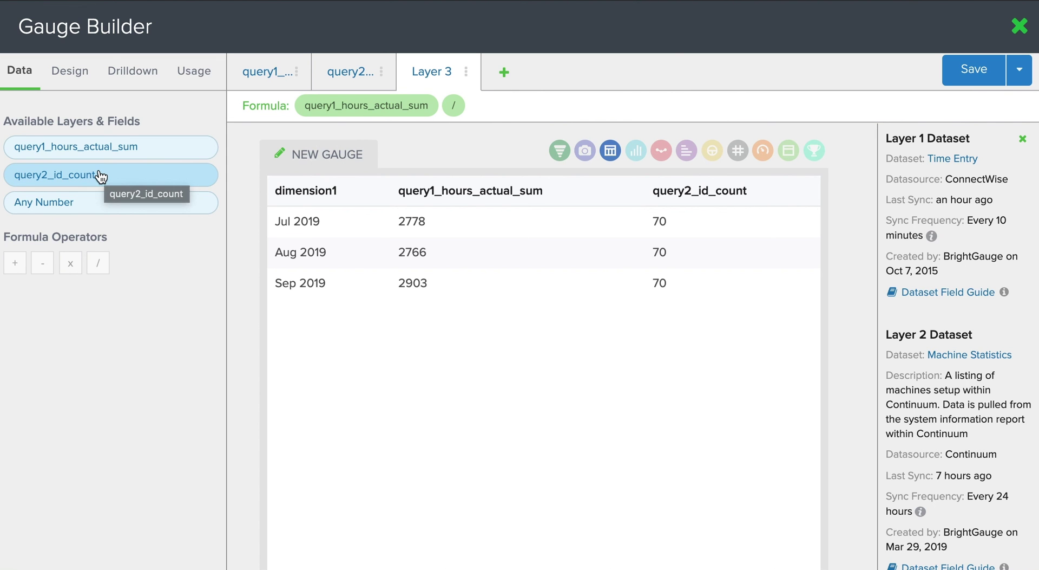
left_click_drag(100, 177, 546, 108)
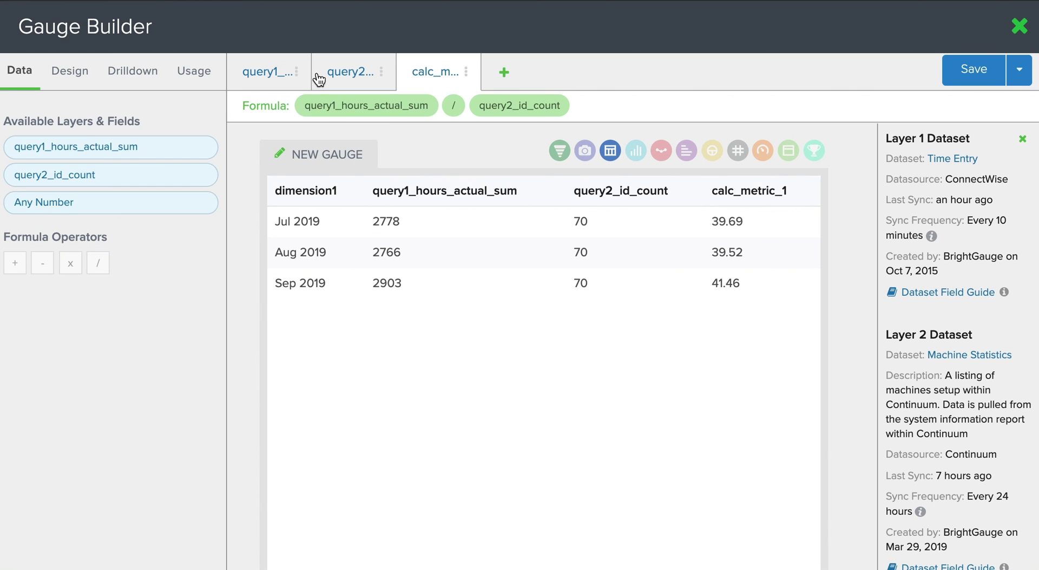
- Hide the hours and id-count layers and chart calc_metric_1 as bars
left_click(301, 75)
left_click(297, 73)
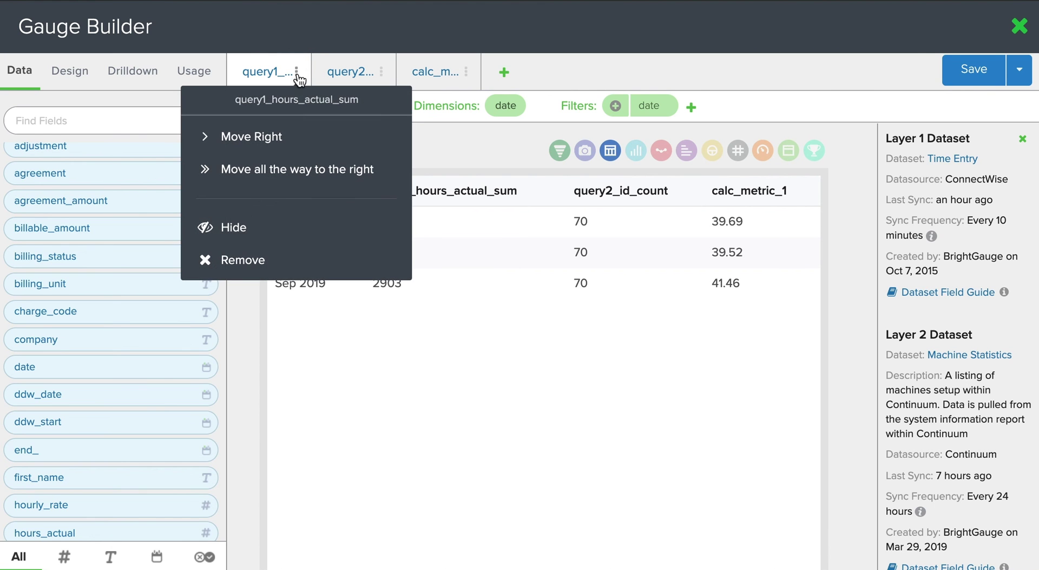
left_click(248, 227)
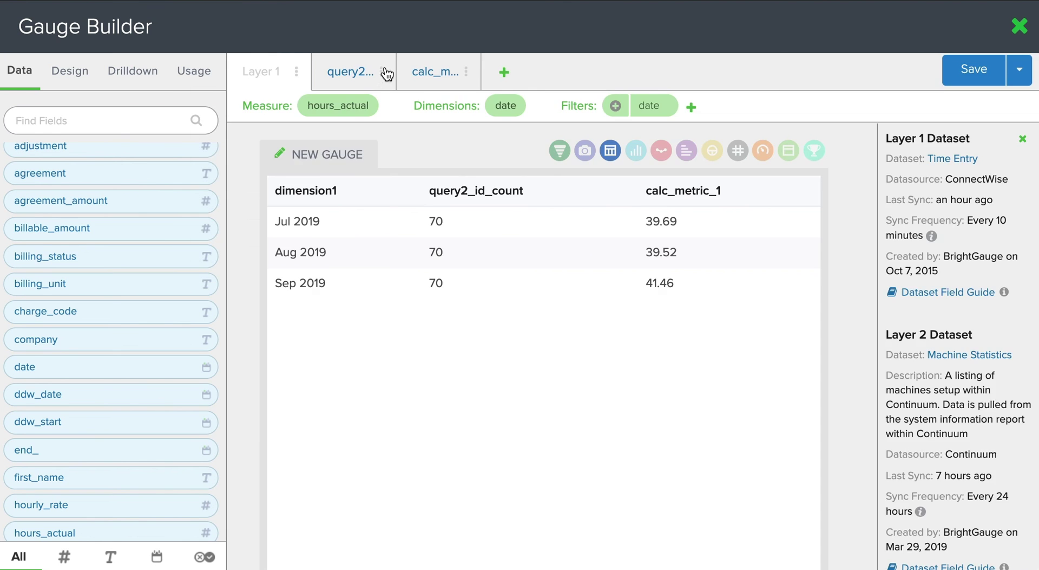
left_click(382, 72)
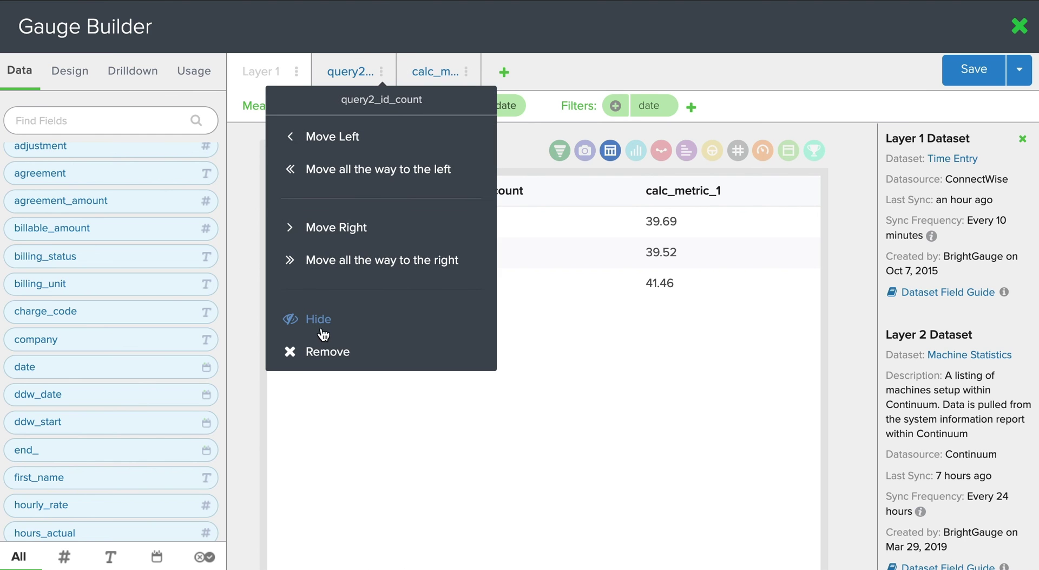
left_click(319, 319)
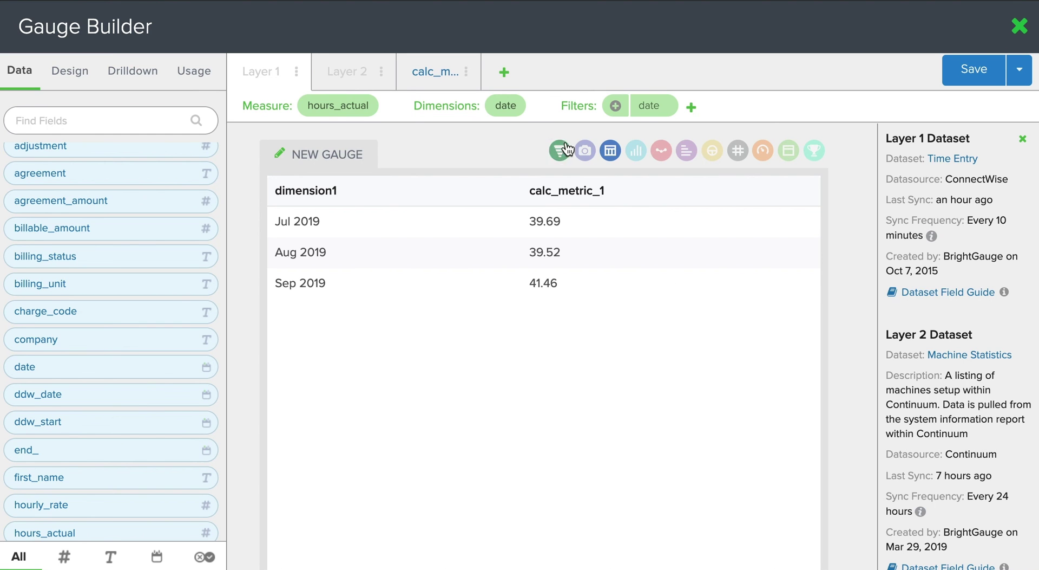
left_click(636, 151)
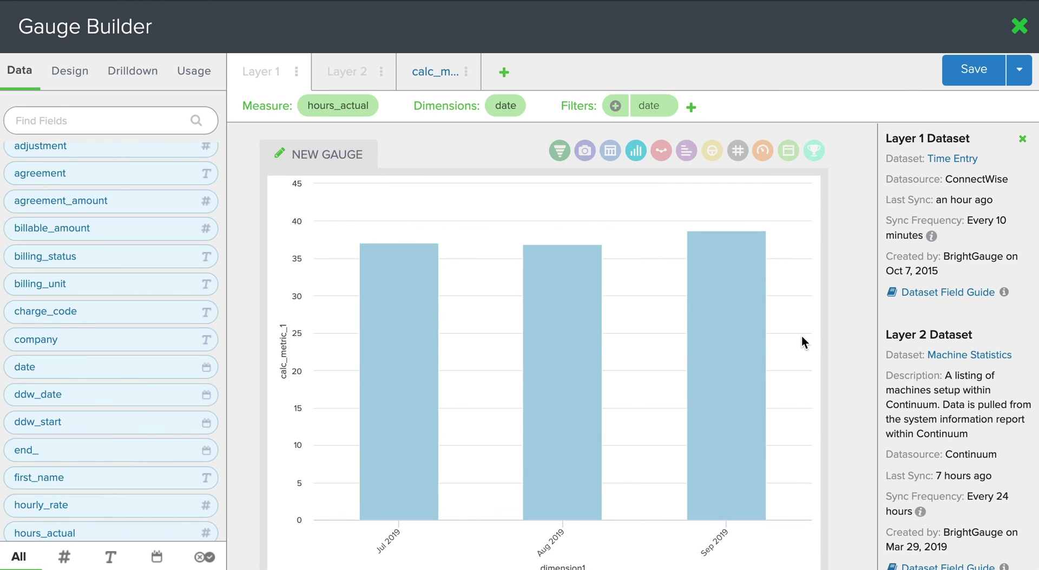